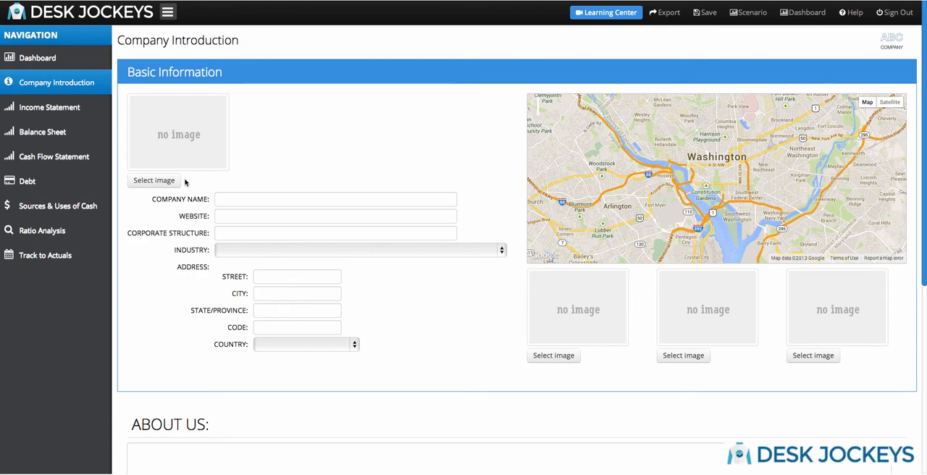
Upload ABC.jpg.png from the Demo Images folder as the company logo.
left_click(174, 181)
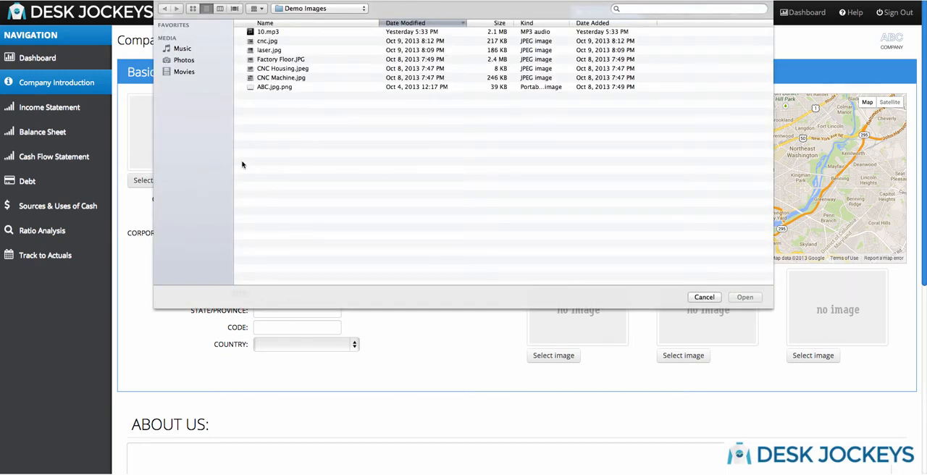
left_click(286, 87)
left_click(744, 297)
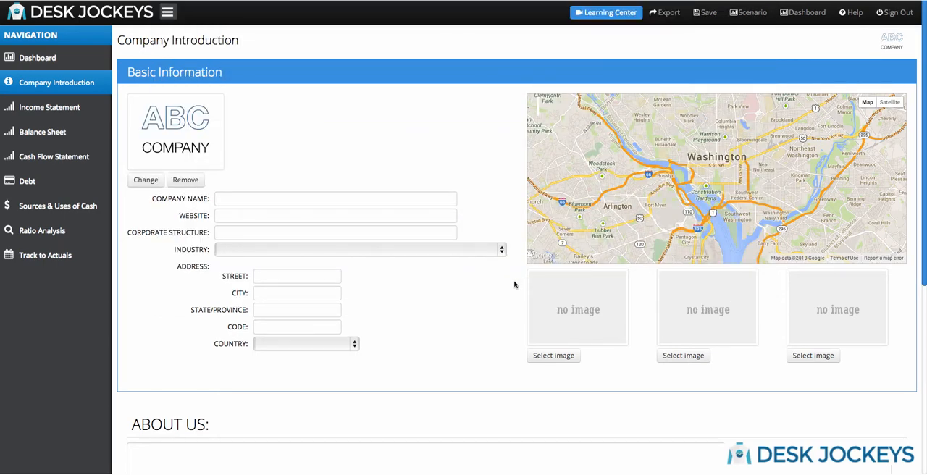
Upload cnc.jpg, CNC Machine.jpg and laser.jpg into the three image slots below the map, in that order.
left_click(553, 356)
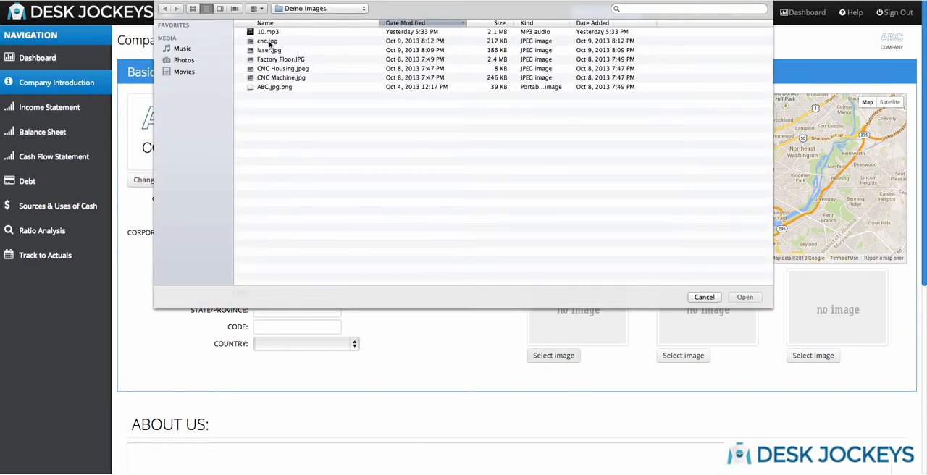
left_click(268, 41)
left_click(745, 297)
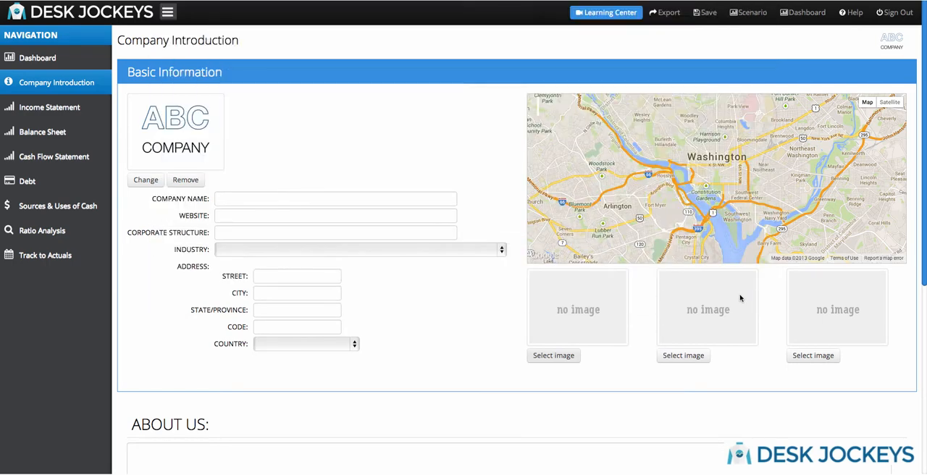
left_click(680, 356)
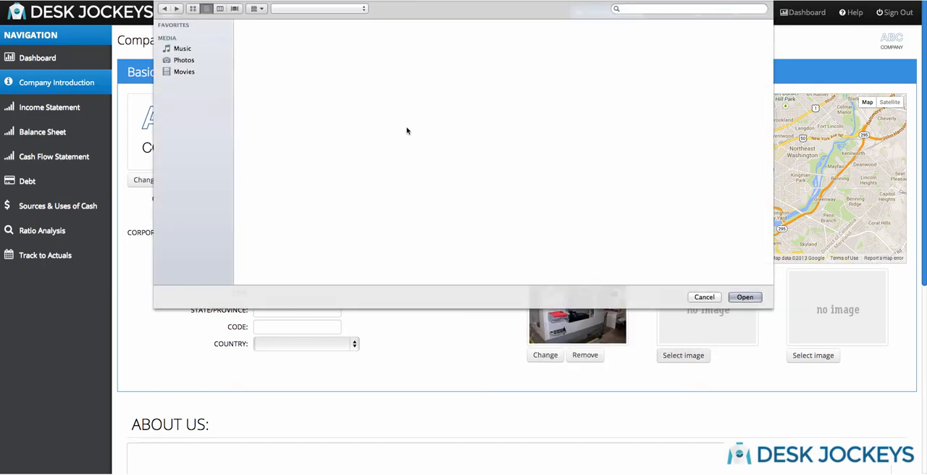
left_click(275, 78)
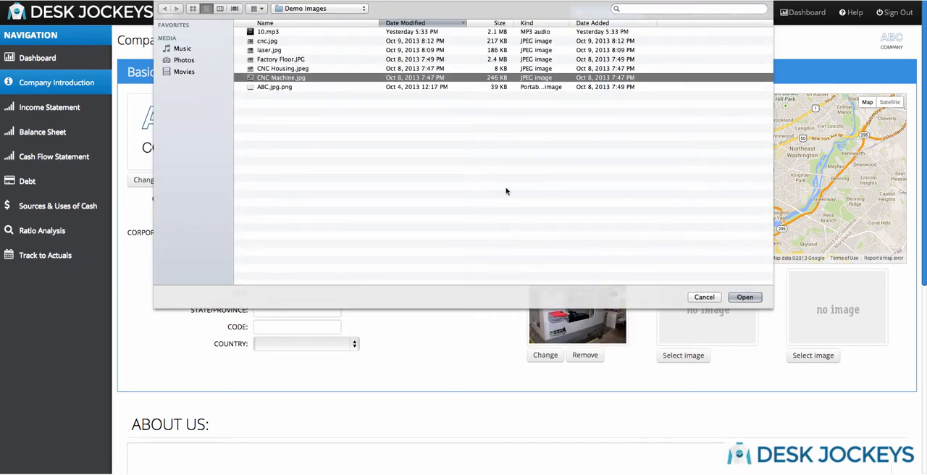
left_click(745, 297)
left_click(811, 355)
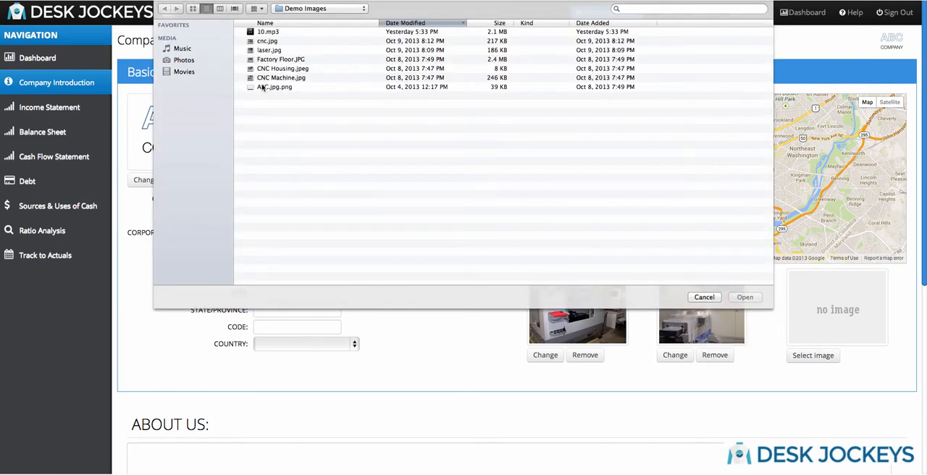
left_click(269, 51)
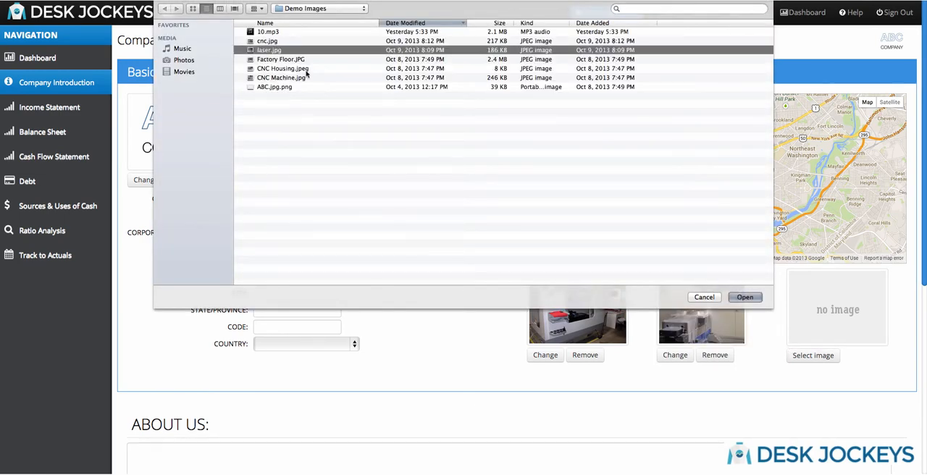
left_click(745, 297)
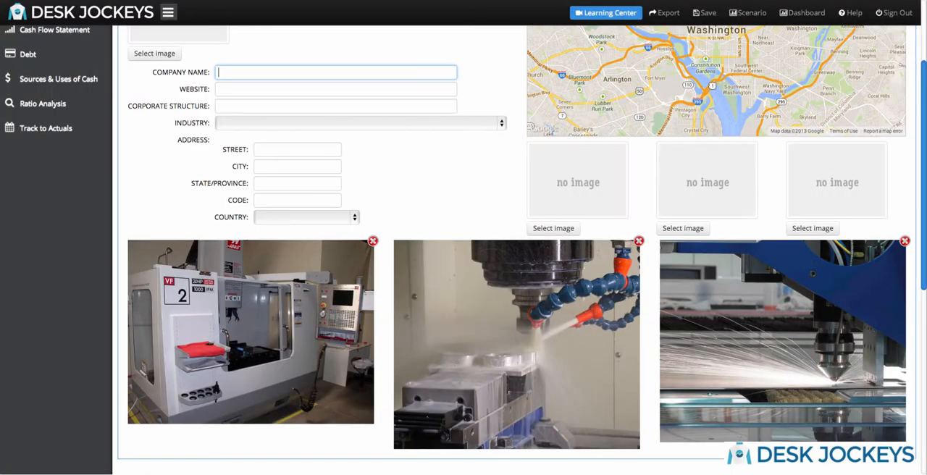
type("ABC ")
type("Comapny")
key("BackSpace")
key("BackSpace")
key("BackSpace")
key("BackSpace")
type("pany")
key("Tab")
type("www.abcomp")
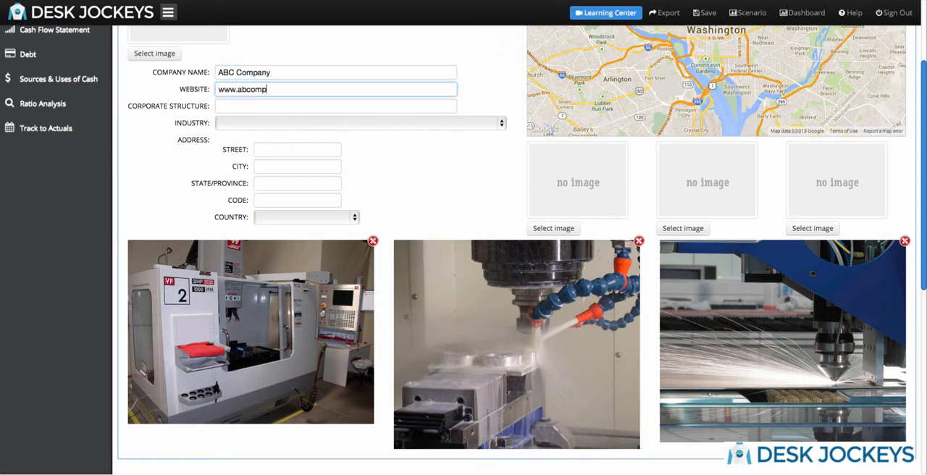
type("any.com")
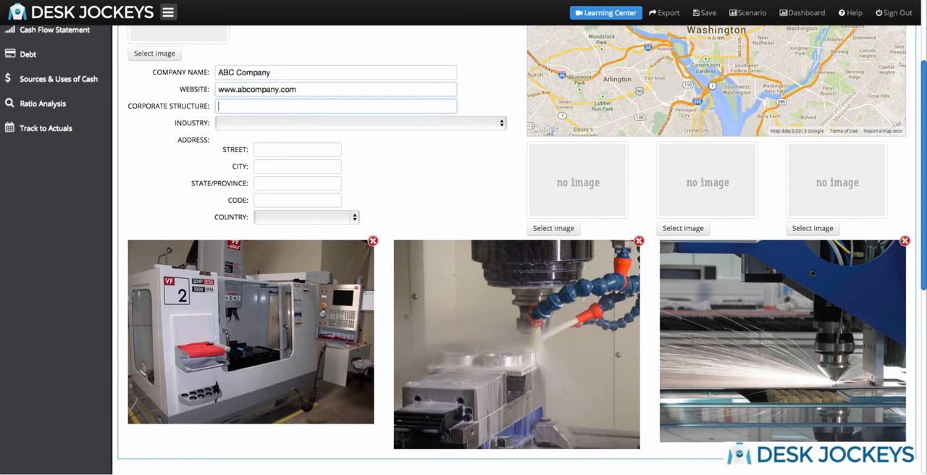
type("C-Corp")
Set the corporate structure to C-Corp and the industry to Machine Shop.
key("Tab")
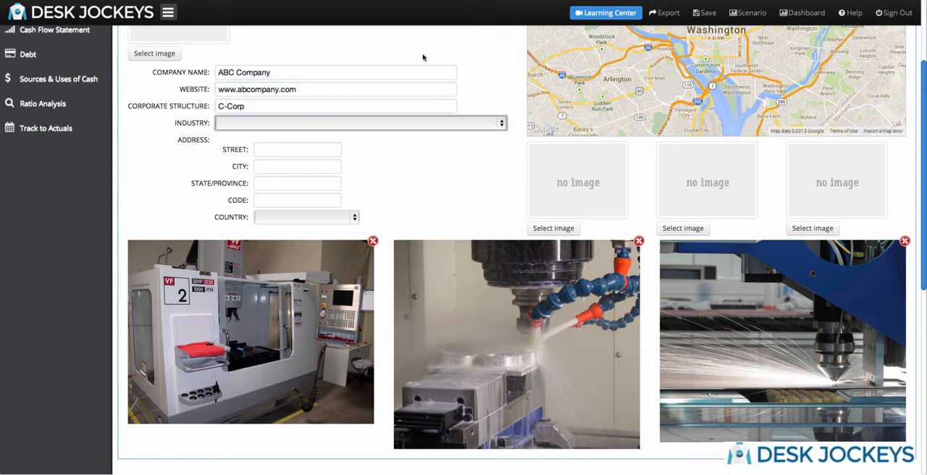
left_click(471, 124)
scroll(459, 140, "down", 5)
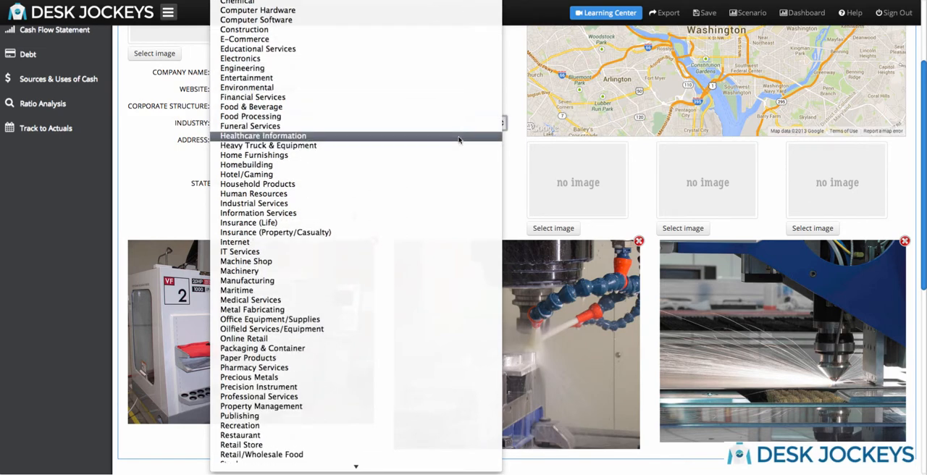
scroll(458, 140, "down", 1)
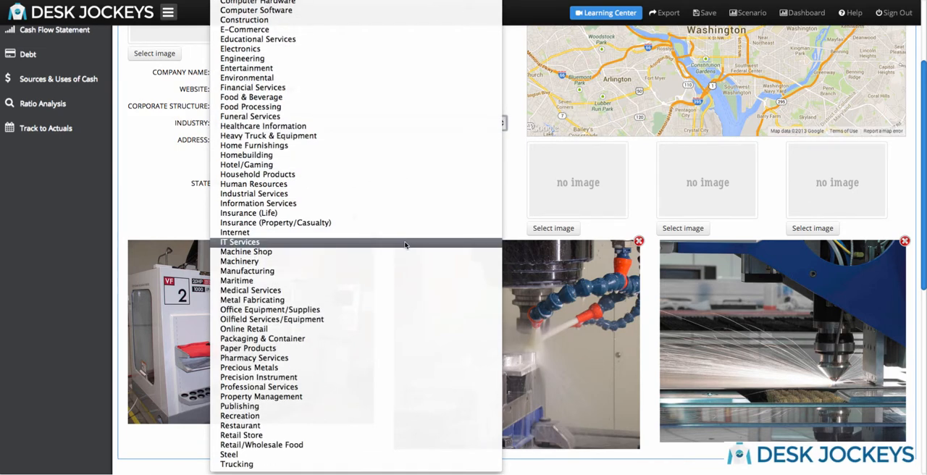
left_click(404, 252)
Fill in the company's street, city, state and postal code in the address section.
left_click(304, 150)
type("110 Main Street")
key("Tab")
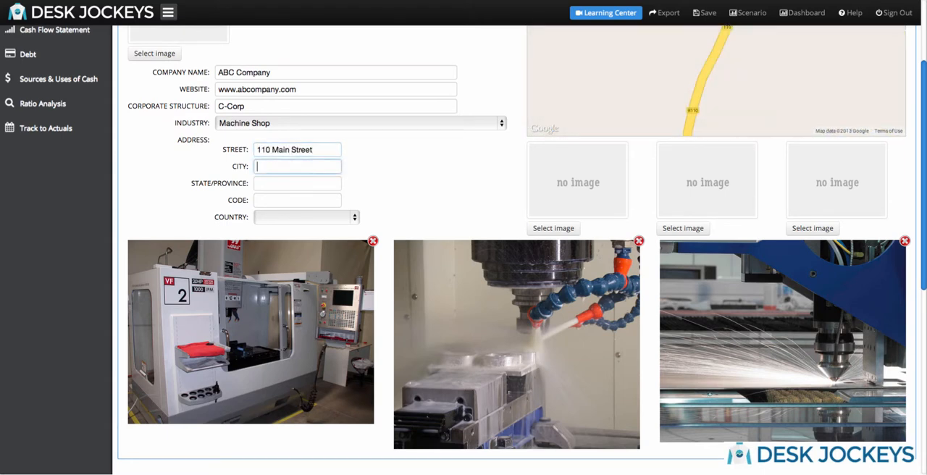
type("Dallas")
key("Tab")
type("TX")
key("Tab")
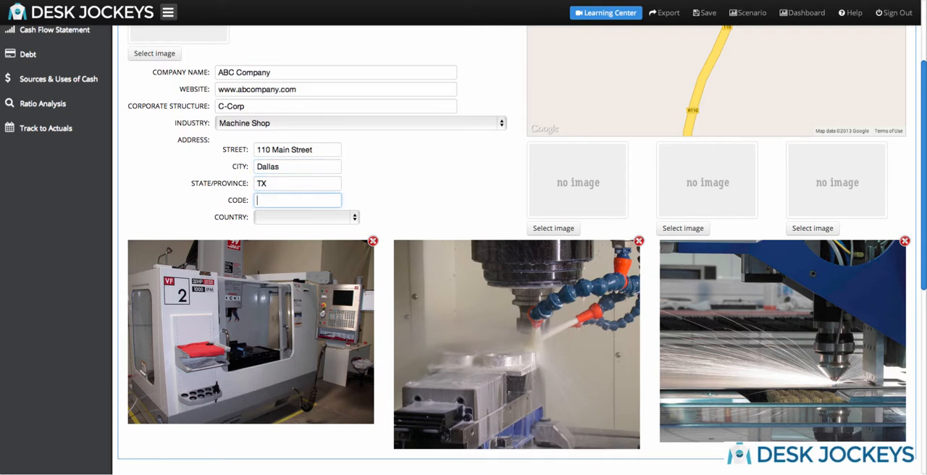
type("75216")
key("Tab")
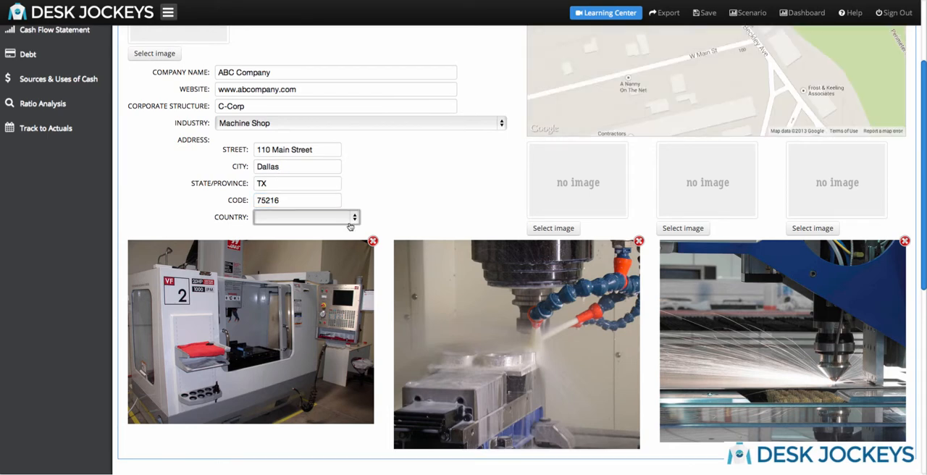
Set the country of the company address to United States.
left_click(350, 219)
scroll(326, 292, "down", 6)
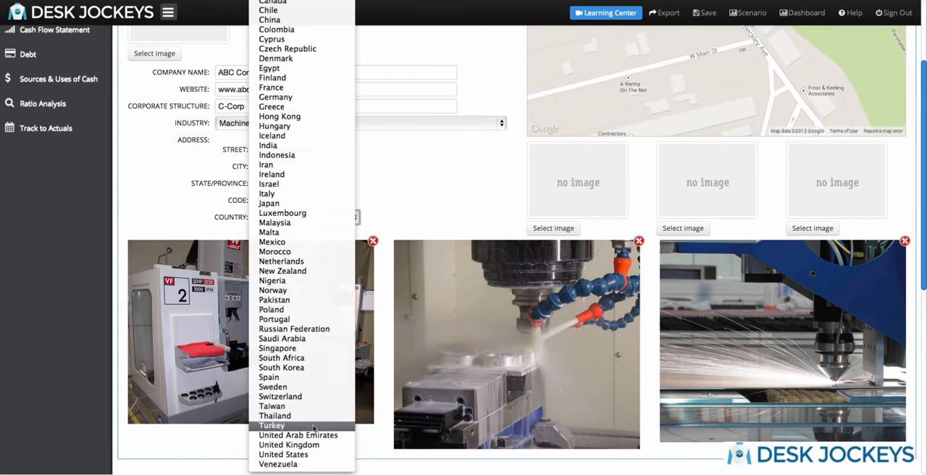
left_click(308, 455)
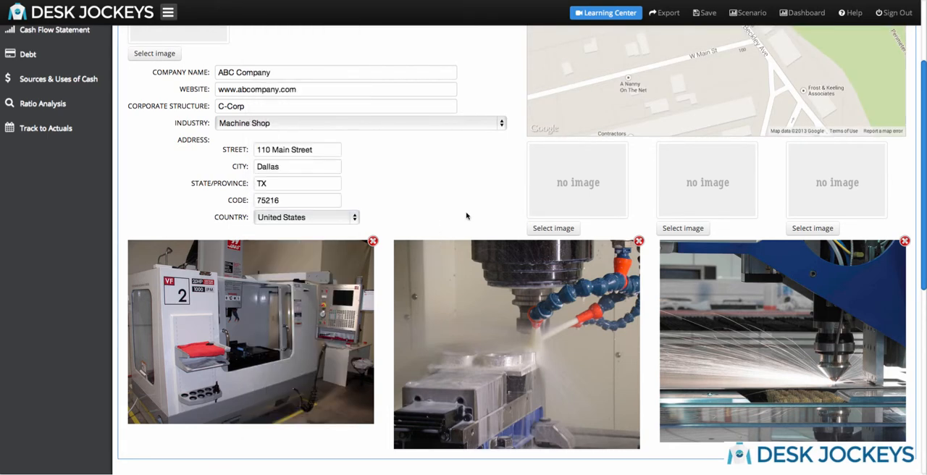
In the loan information, answer Yes to having debt and set the loan inception date to 01/01/2012.
scroll(464, 217, "up", 3)
scroll(467, 218, "up", 1)
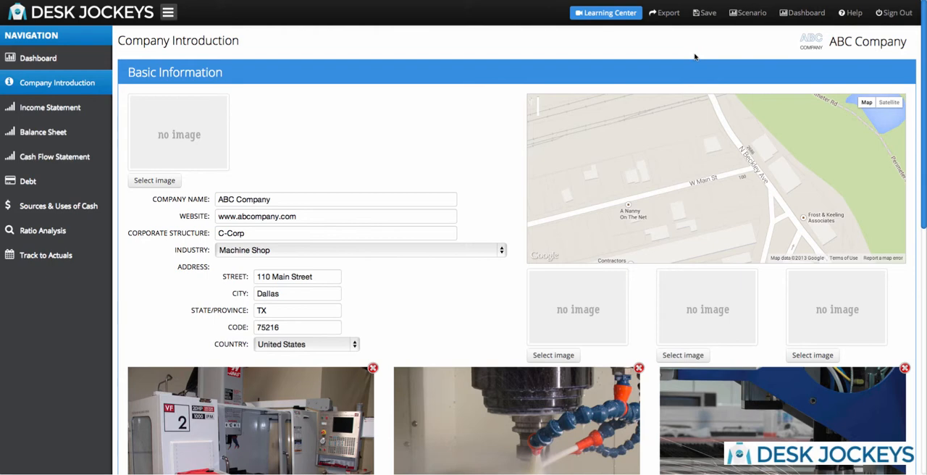
scroll(434, 217, "down", 10)
left_click(195, 223)
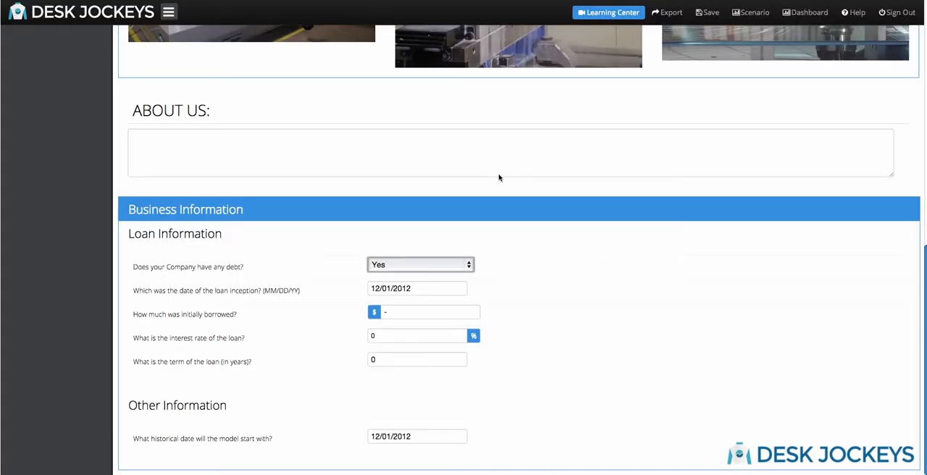
left_click(467, 264)
left_click(459, 266)
left_click_drag(427, 289, 360, 287)
type("1/1/2012")
key("Tab")
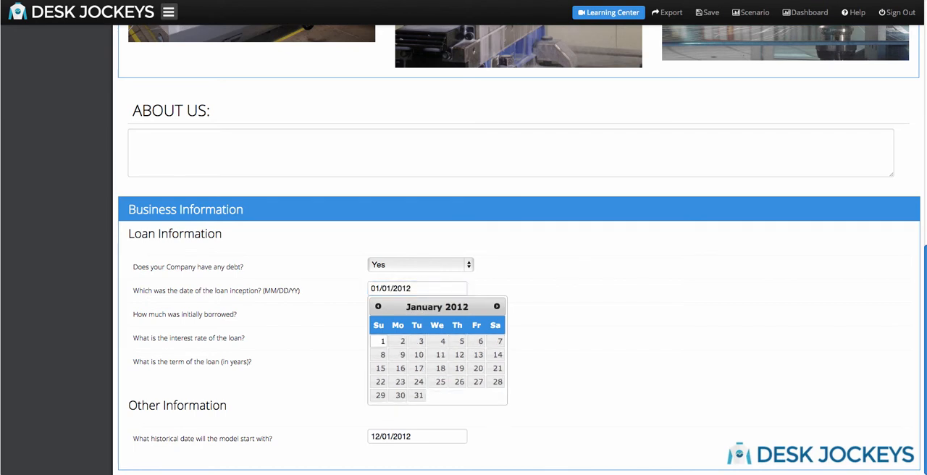
left_click(342, 309)
Enter 150000 as the initially borrowed amount, 5.5% as the interest rate and 6 years as the loan term.
left_click(384, 311)
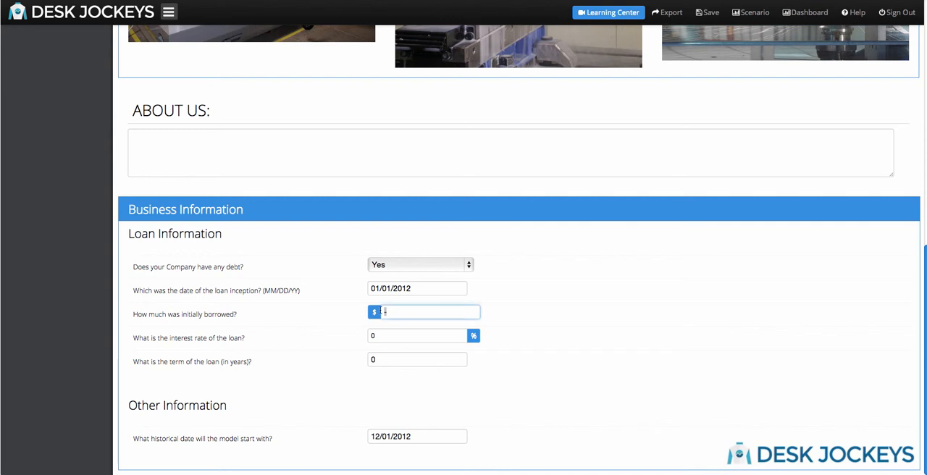
type("150000")
key("Tab")
type("5.5")
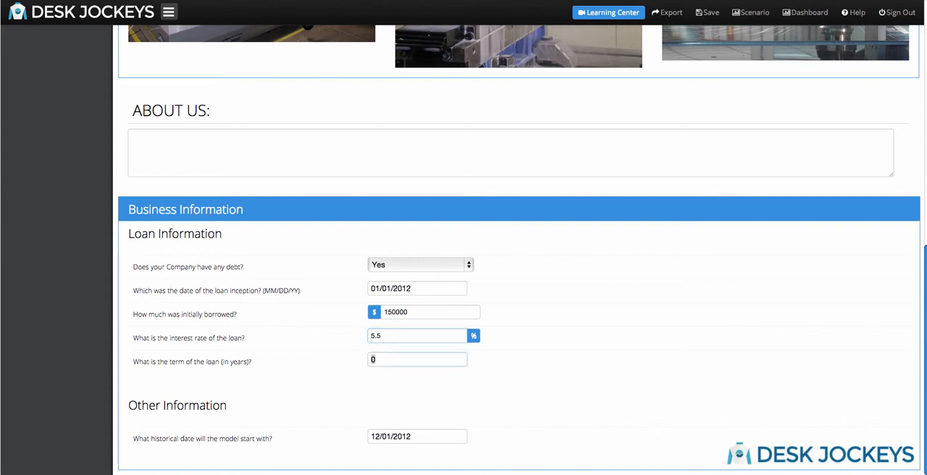
key("Tab")
type("6")
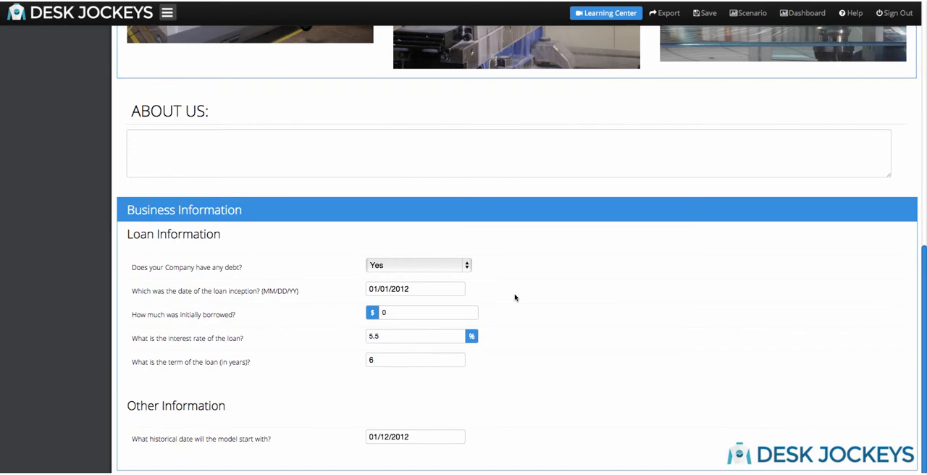
Replace the initially borrowed amount with $1.
left_click(421, 315)
key("BackSpace")
type("1")
left_click(518, 331)
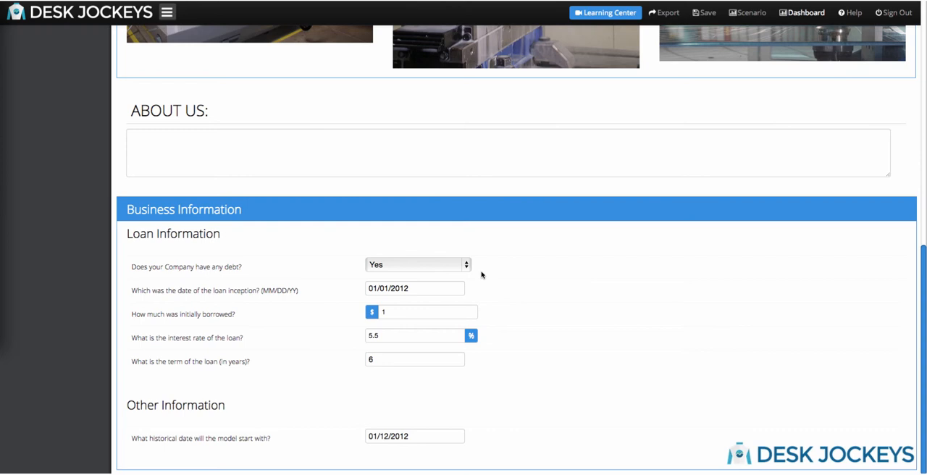
Set the historical date the model starts with to 01/01/2011.
left_click(440, 438)
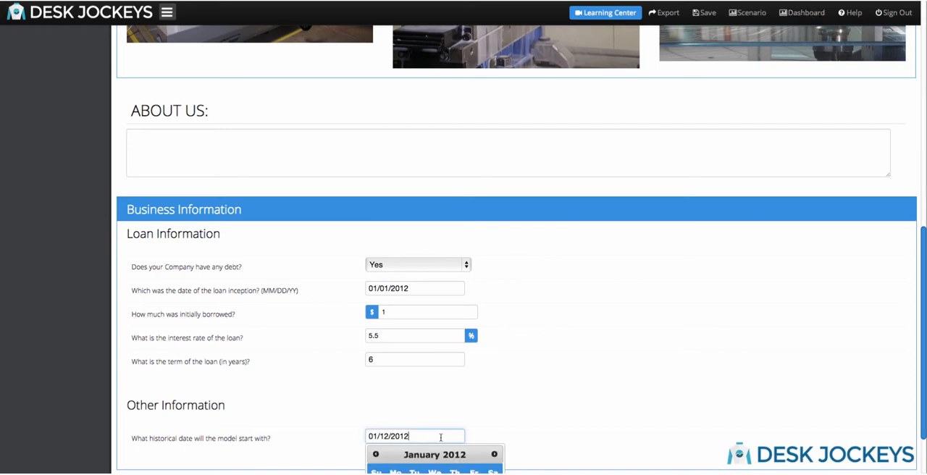
scroll(440, 438, "down", 2)
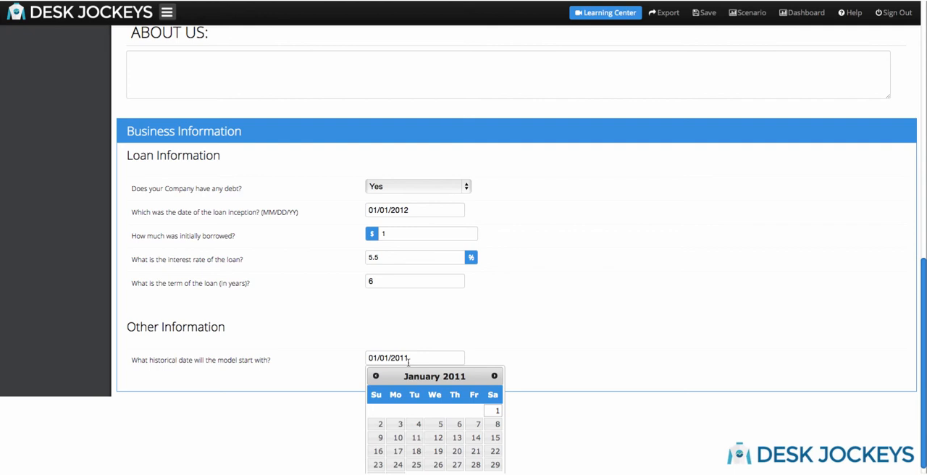
left_click(486, 353)
scroll(481, 352, "up", 2)
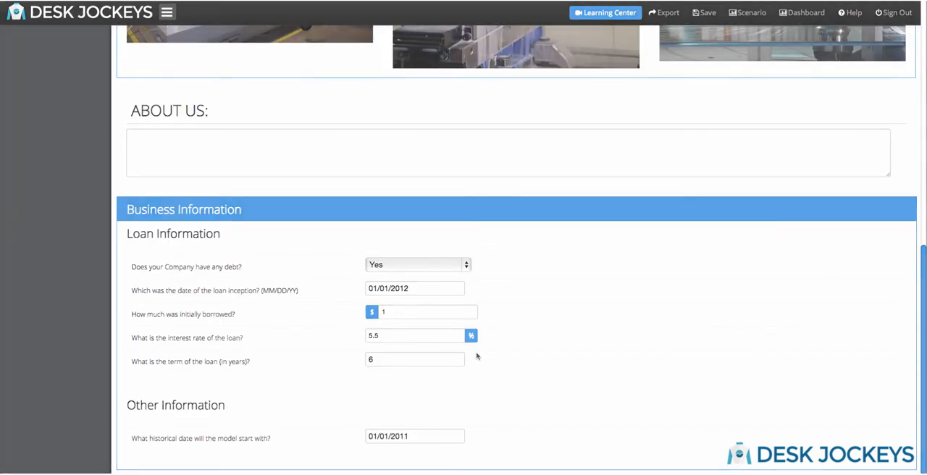